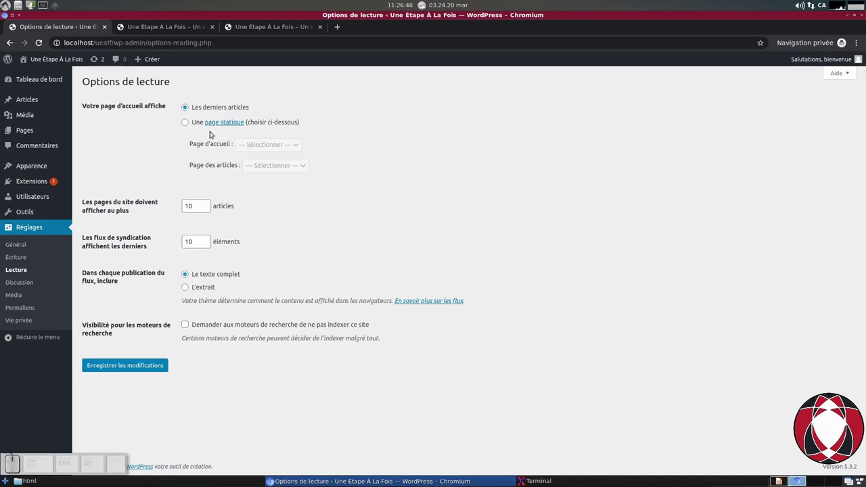
{"action": "left_click_drag", "start_coordinate": [82, 107], "coordinate": [168, 108]}
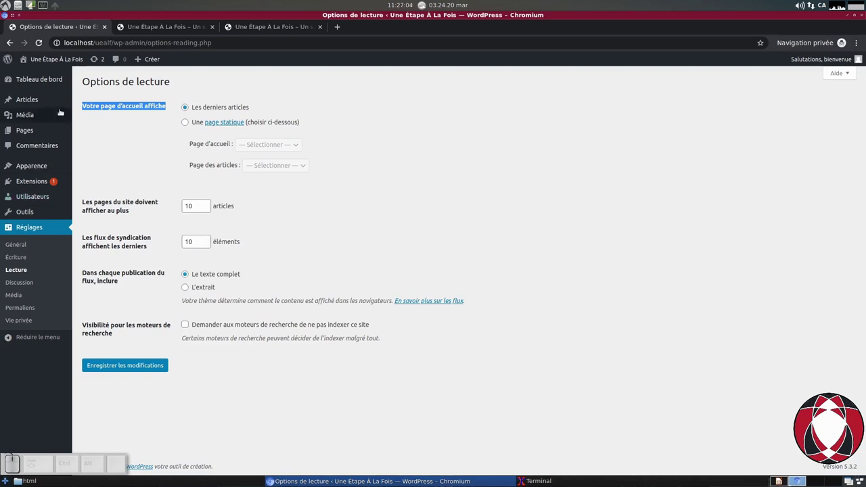
{"action": "mouse_move", "coordinate": [46, 138]}
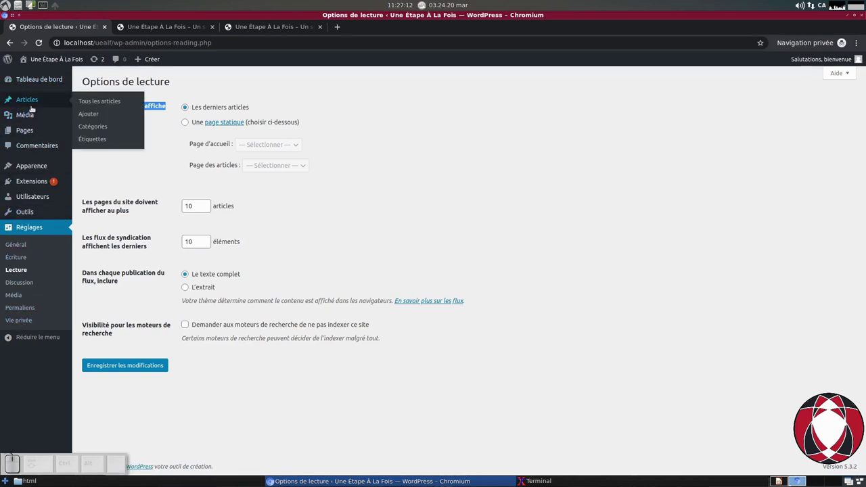
{"action": "mouse_move", "coordinate": [33, 102]}
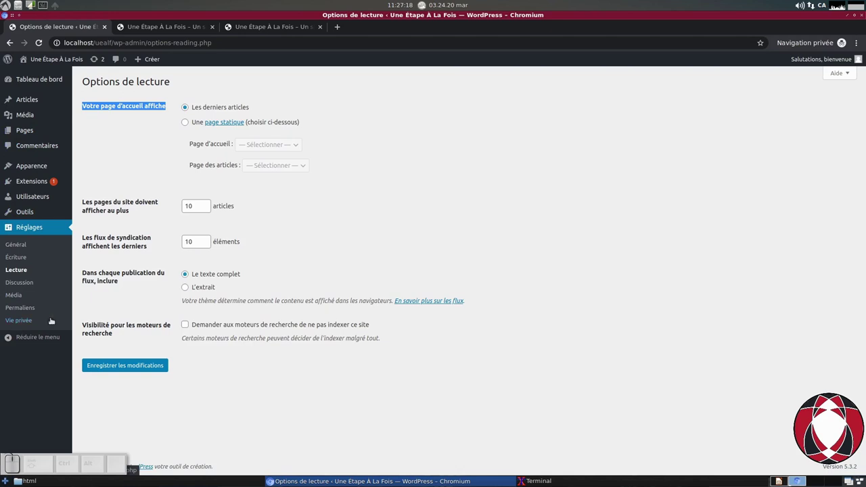
{"action": "left_click", "coordinate": [546, 202]}
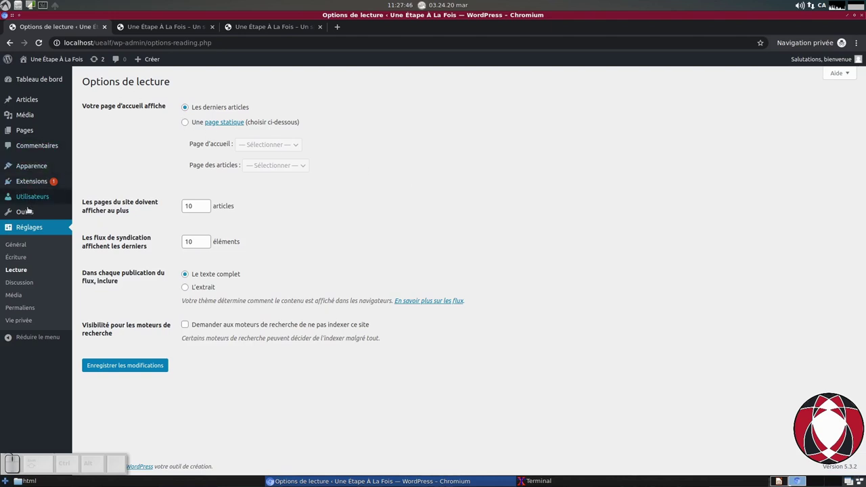
Step: Open the general site settings page and look at the site title setting
{"action": "left_click", "coordinate": [25, 249]}
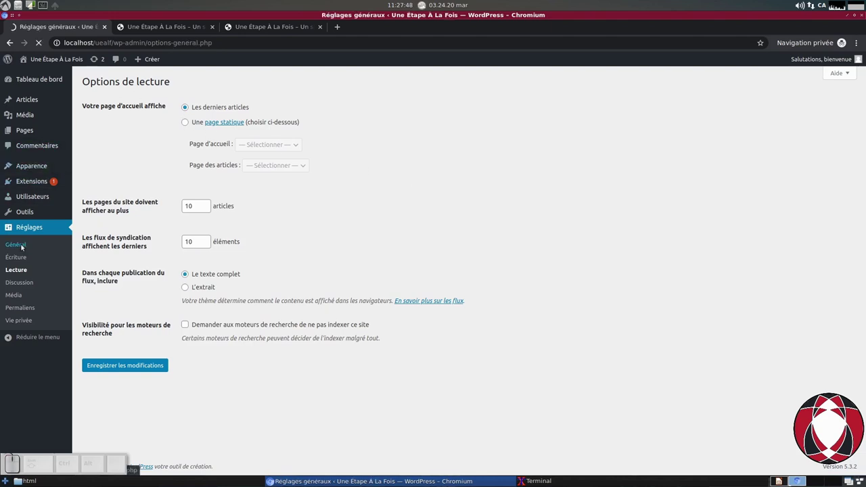
{"action": "left_click_drag", "start_coordinate": [137, 108], "coordinate": [85, 111]}
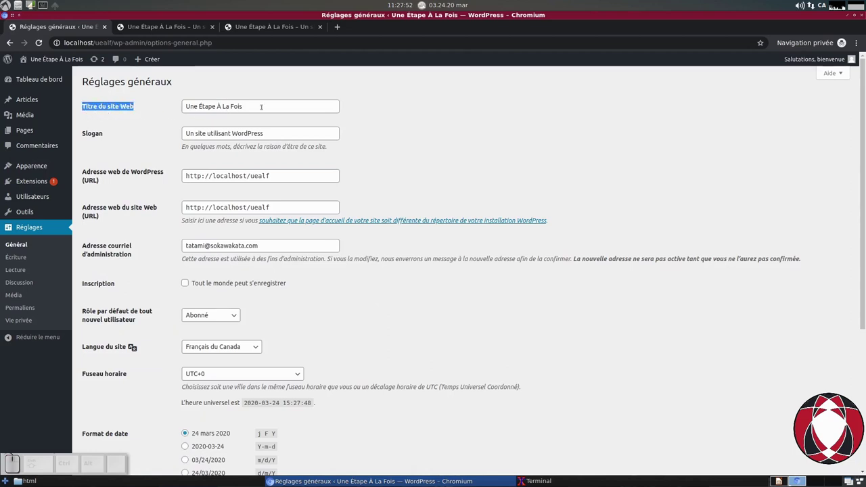
{"action": "left_click", "coordinate": [103, 111]}
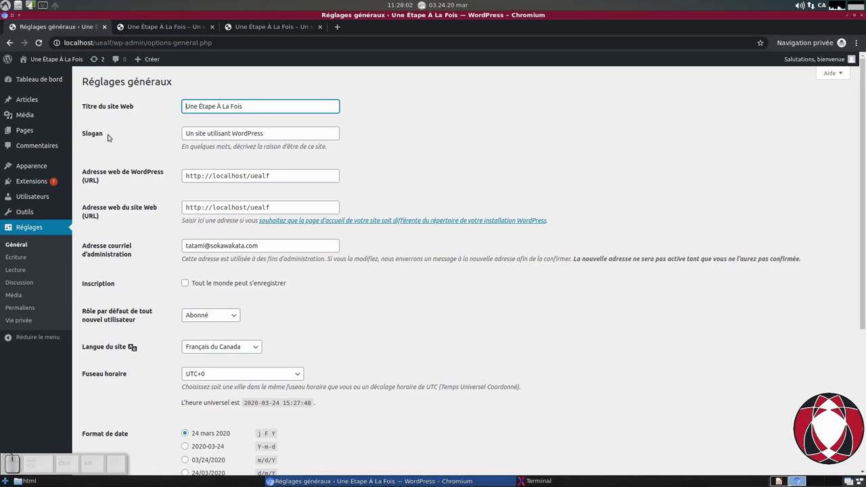
Step: Replace the site slogan with "astuces diverses et variées"
{"action": "left_click", "coordinate": [278, 134]}
{"action": "key", "text": "ctrl+shift+Left"}
{"action": "key", "text": "ctrl+shift+Left"}
{"action": "key", "text": "ctrl+shift+Left"}
{"action": "key", "text": "ctrl+shift+Left"}
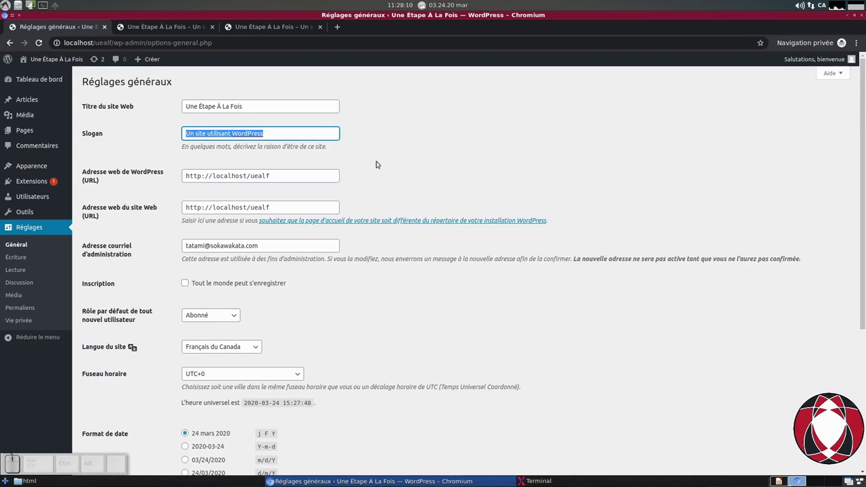
{"action": "key", "text": "BackSpace"}
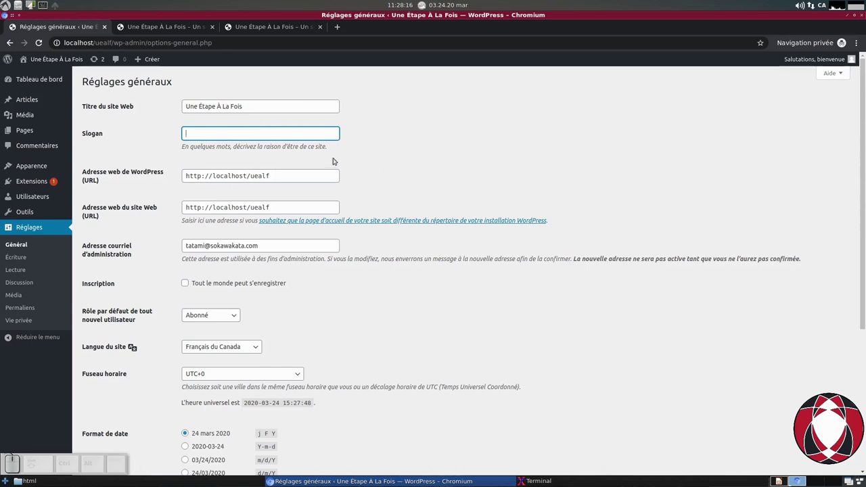
{"action": "left_click_drag", "start_coordinate": [330, 148], "coordinate": [169, 161]}
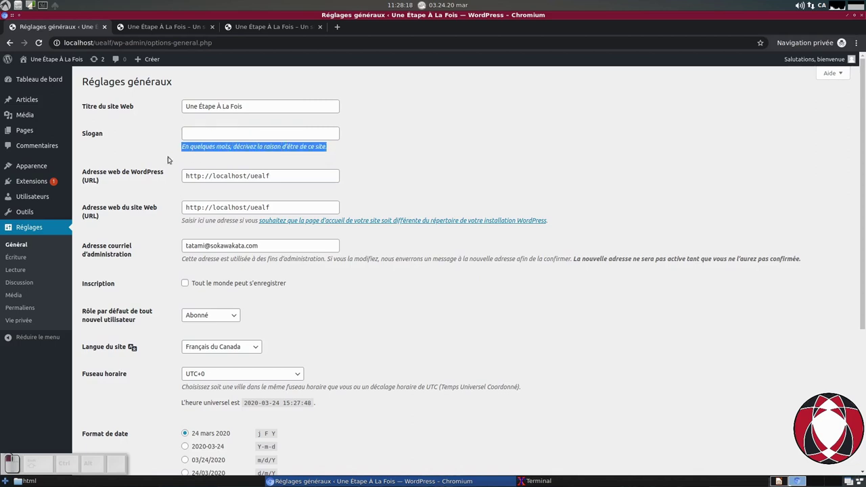
{"action": "left_click", "coordinate": [222, 137]}
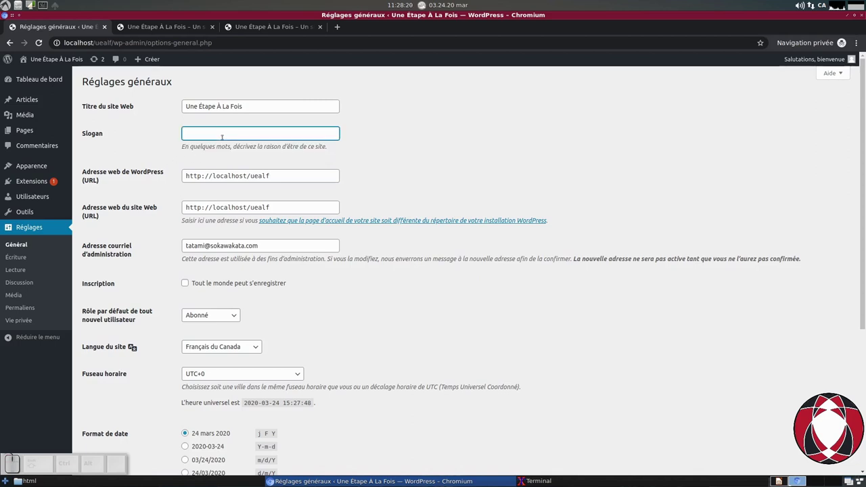
{"action": "type", "text": "ast"}
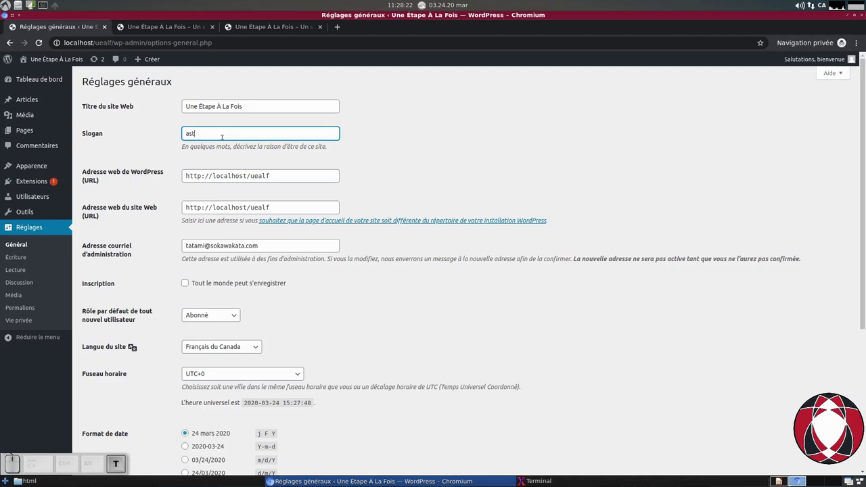
{"action": "type", "text": "uces diverses"}
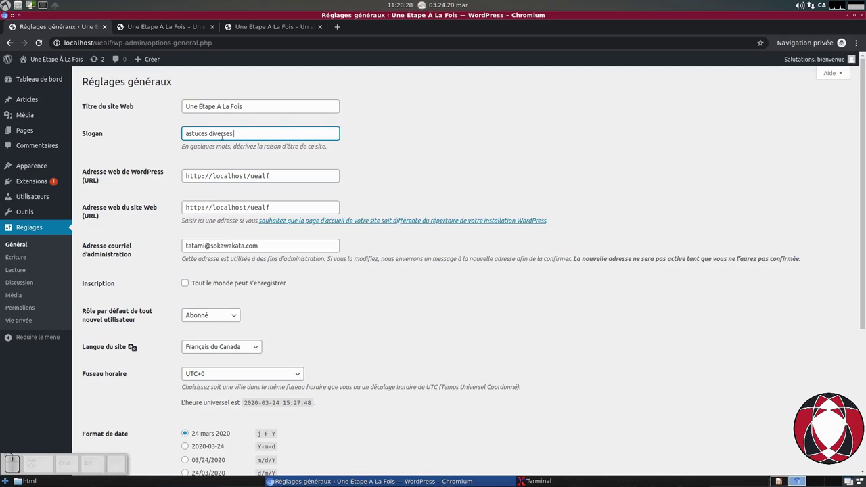
{"action": "type", "text": " et variées"}
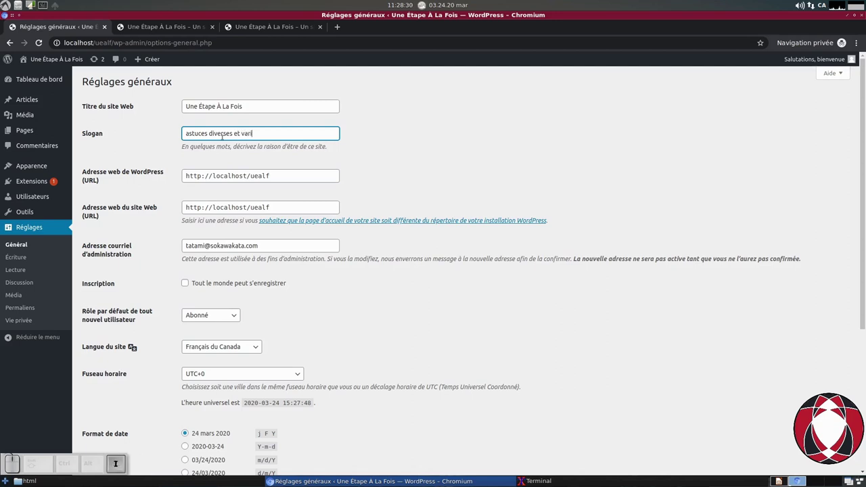
{"action": "left_click", "coordinate": [412, 158]}
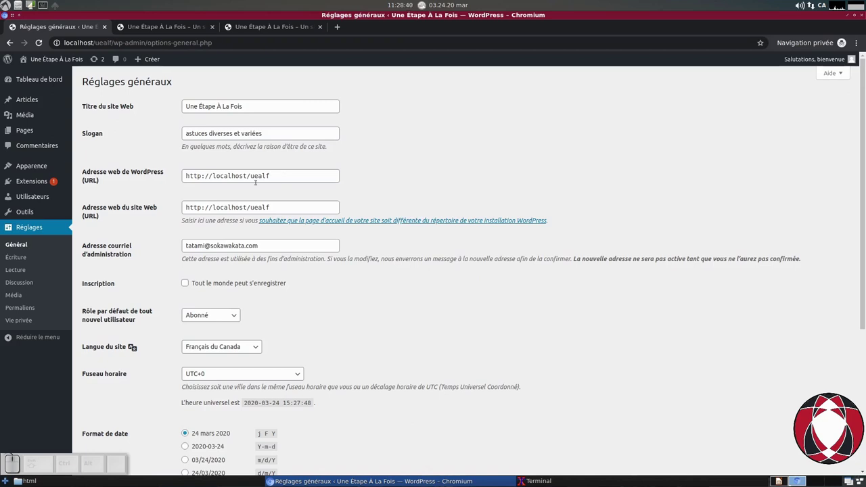
Step: Examine the WordPress address, the site address and the administration e-mail in the general settings
{"action": "left_click_drag", "start_coordinate": [283, 176], "coordinate": [160, 166]}
{"action": "left_click", "coordinate": [284, 207]}
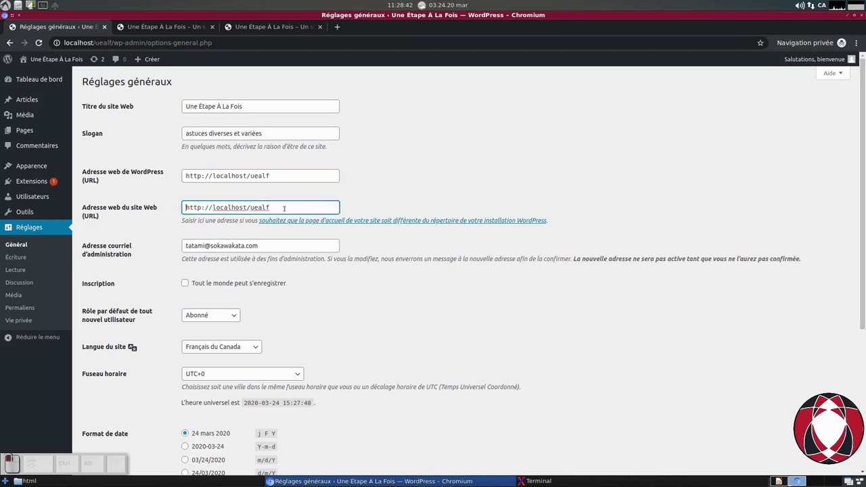
{"action": "left_click_drag", "start_coordinate": [250, 207], "coordinate": [278, 211]}
{"action": "triple_click", "coordinate": [278, 211]}
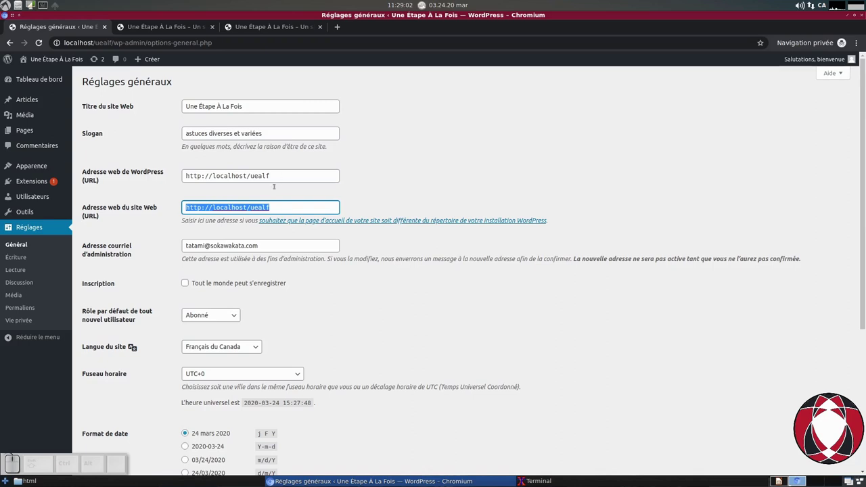
{"action": "scroll", "coordinate": [278, 181], "scroll_direction": "down", "scroll_amount": 1}
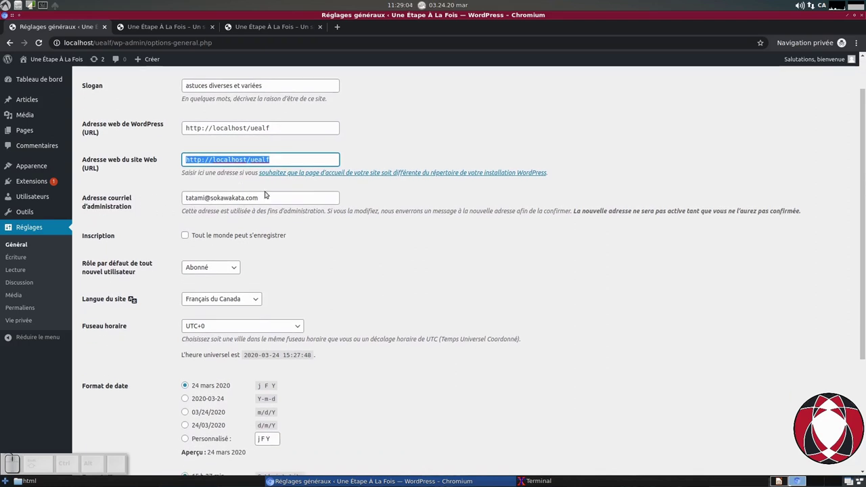
{"action": "left_click", "coordinate": [266, 196]}
{"action": "left_click_drag", "start_coordinate": [186, 199], "coordinate": [272, 199]}
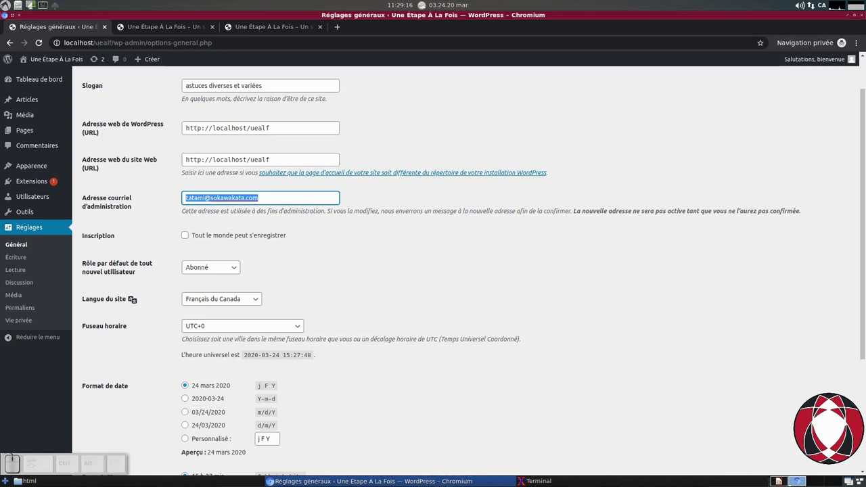
{"action": "triple_click", "coordinate": [299, 197]}
{"action": "triple_click", "coordinate": [297, 198]}
{"action": "left_click", "coordinate": [368, 203]}
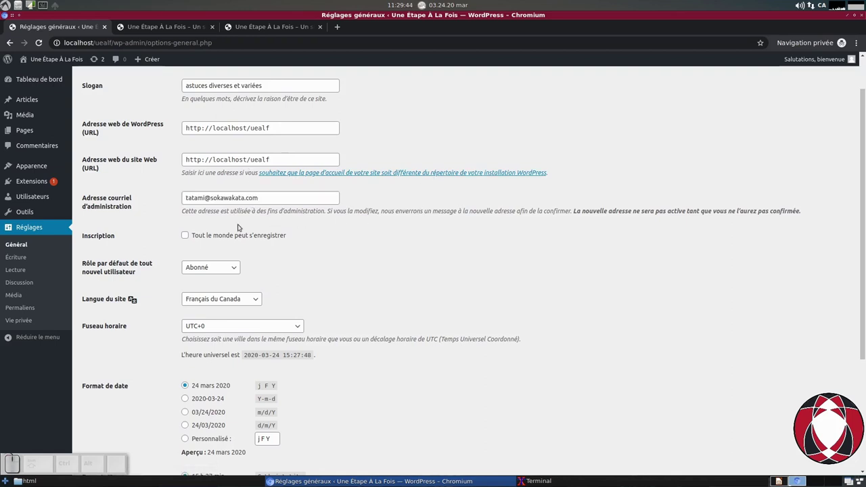
Step: Examine the registration setting and the roles offered as default for new users
{"action": "scroll", "coordinate": [237, 228], "scroll_direction": "up", "scroll_amount": 2}
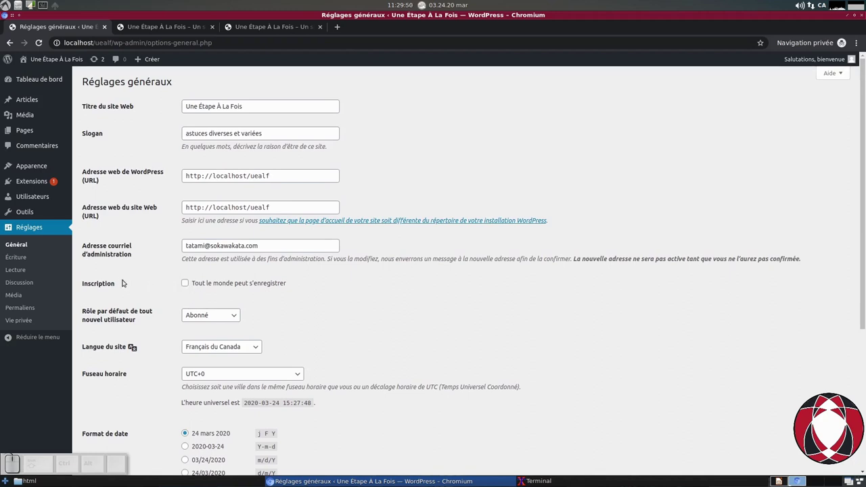
{"action": "left_click_drag", "start_coordinate": [122, 287], "coordinate": [77, 288]}
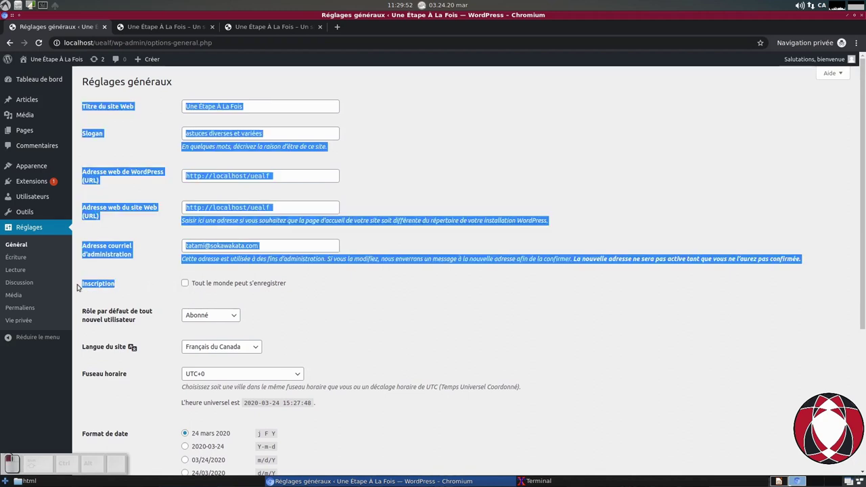
{"action": "left_click", "coordinate": [119, 286]}
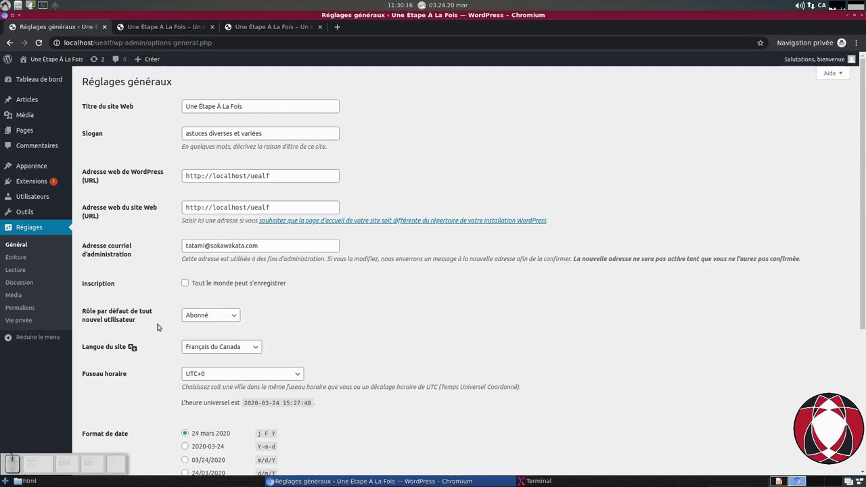
{"action": "left_click", "coordinate": [212, 320]}
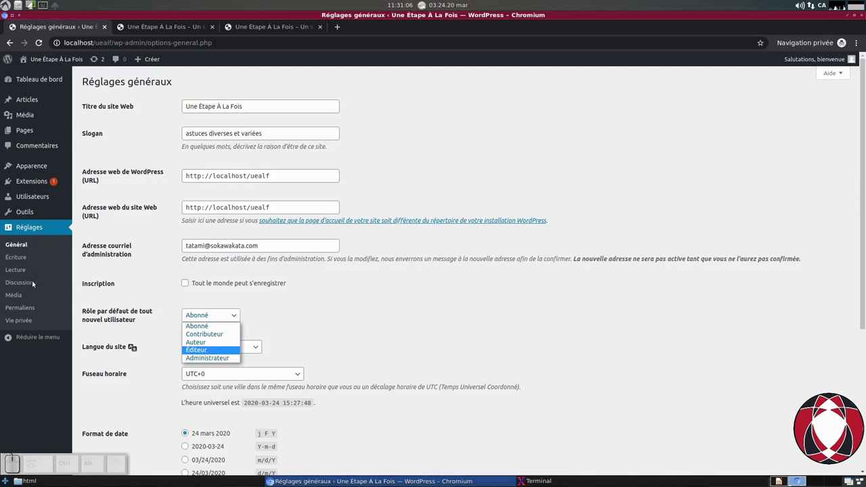
{"action": "left_click", "coordinate": [295, 299]}
{"action": "left_click", "coordinate": [197, 315]}
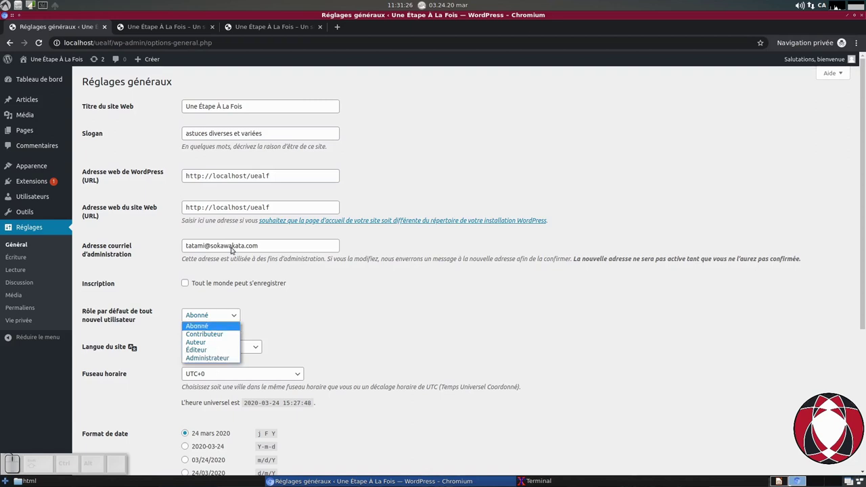
{"action": "left_click", "coordinate": [291, 308]}
{"action": "left_click", "coordinate": [274, 335]}
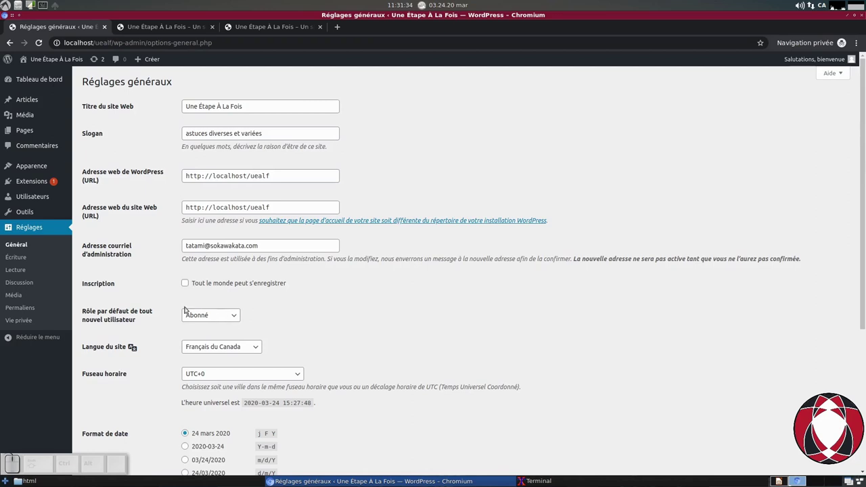
{"action": "left_click", "coordinate": [231, 318]}
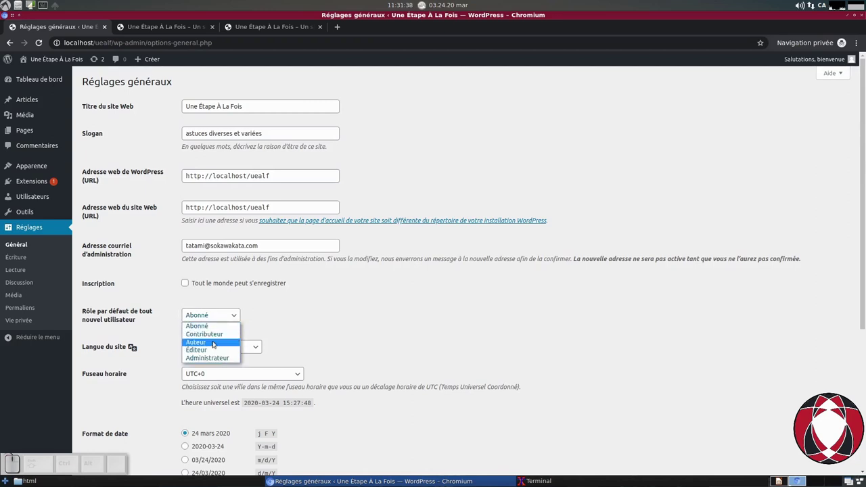
{"action": "left_click", "coordinate": [258, 316]}
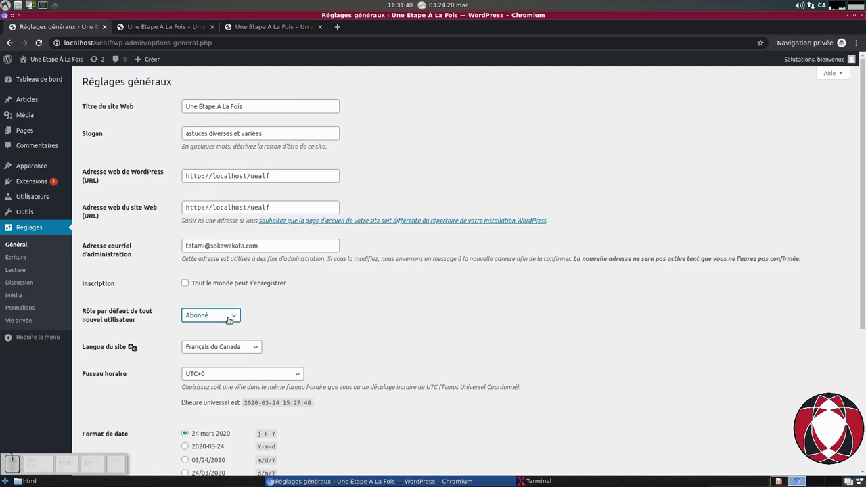
Step: Try allowing everyone to register while checking the default new-user role choices, and disable open registration again
{"action": "left_click", "coordinate": [182, 284]}
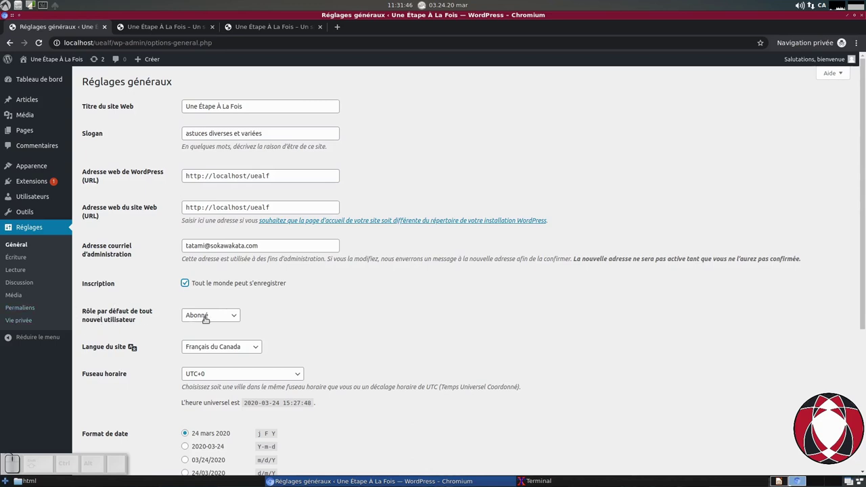
{"action": "left_click", "coordinate": [185, 284]}
{"action": "left_click", "coordinate": [185, 285]}
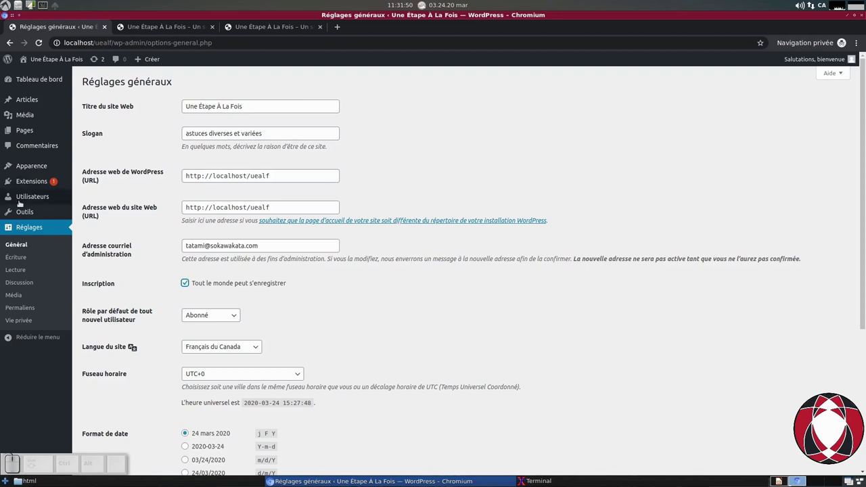
{"action": "mouse_move", "coordinate": [35, 105]}
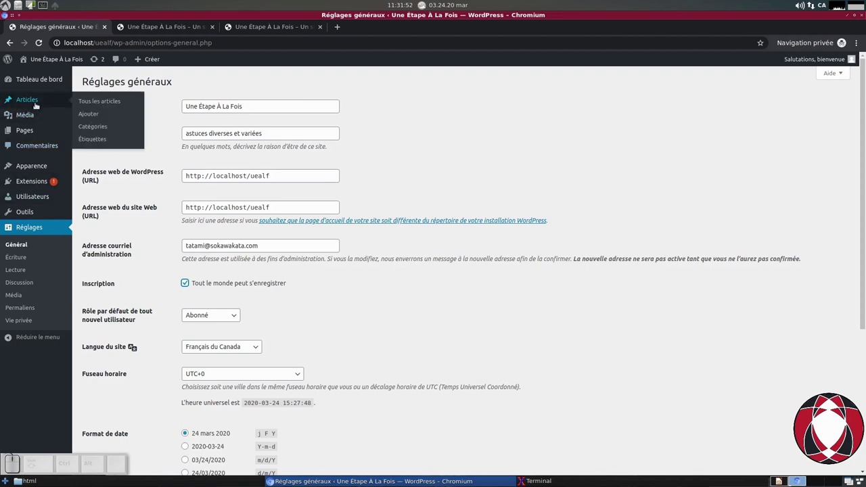
{"action": "left_click", "coordinate": [231, 318]}
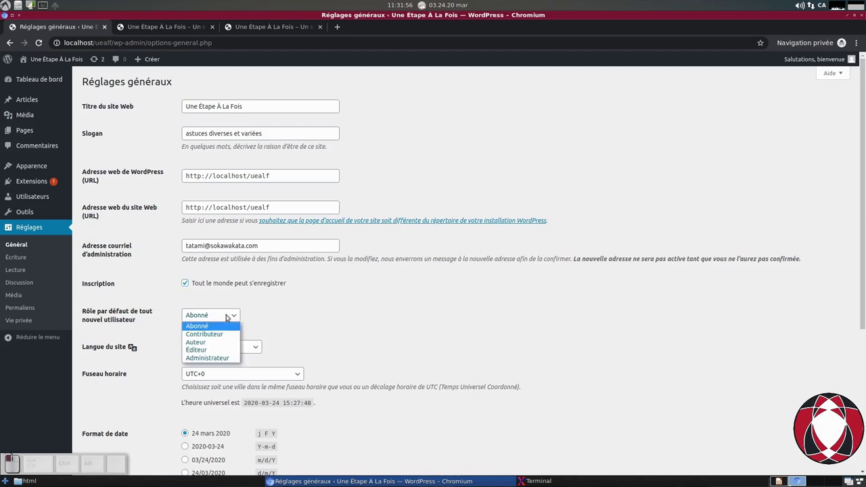
{"action": "left_click", "coordinate": [231, 279]}
{"action": "left_click", "coordinate": [185, 283]}
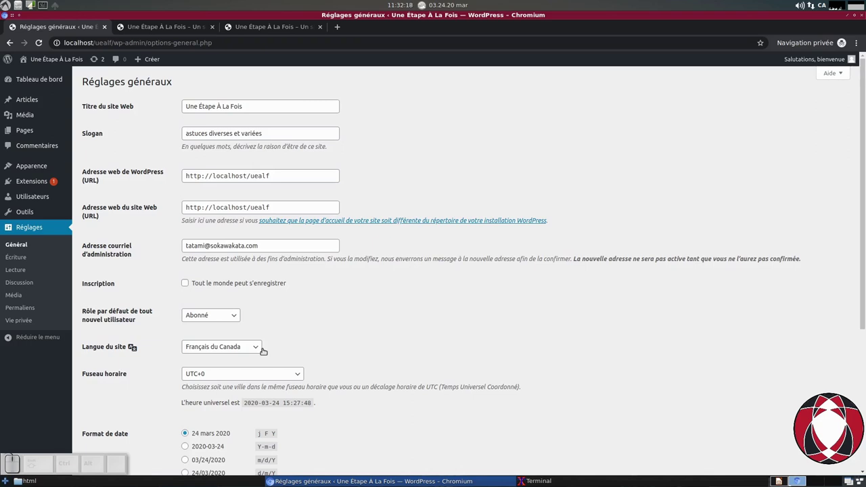
Step: Look at the languages available for the site without changing the selection
{"action": "left_click", "coordinate": [254, 350]}
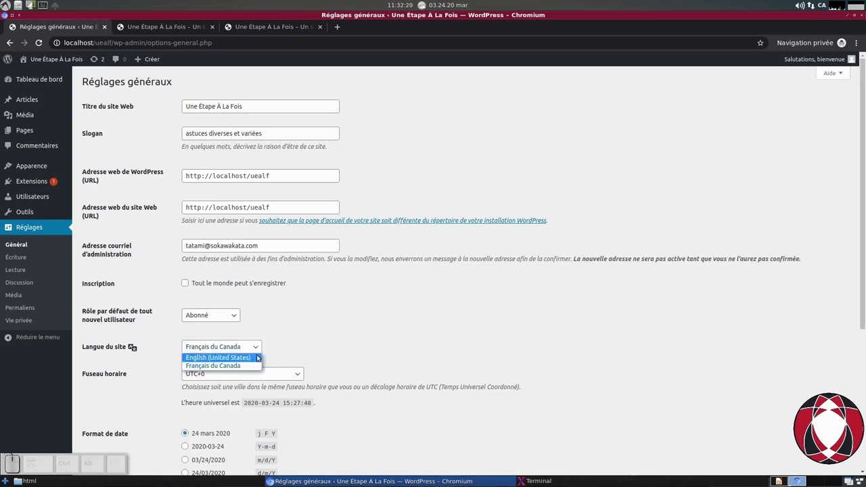
{"action": "left_click", "coordinate": [301, 320]}
{"action": "left_click", "coordinate": [303, 322]}
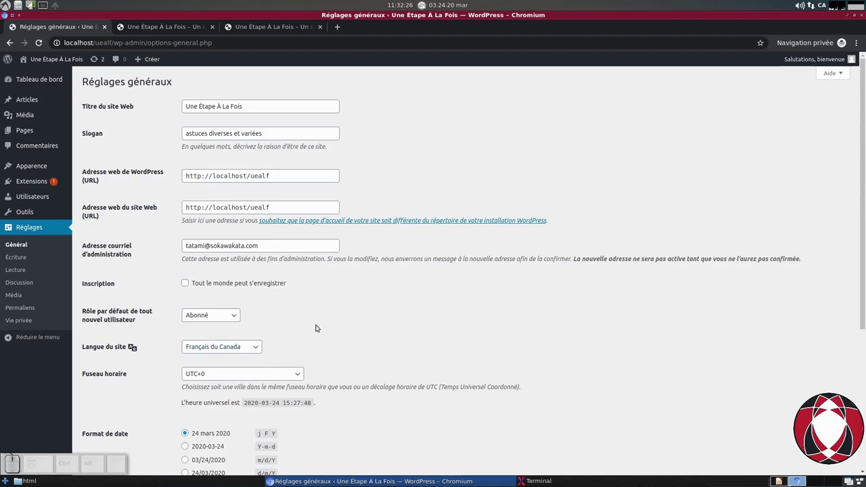
Step: Set the site's time zone to Toronto and save the general settings
{"action": "scroll", "coordinate": [315, 328], "scroll_direction": "down", "scroll_amount": 3}
{"action": "scroll", "coordinate": [314, 328], "scroll_direction": "down", "scroll_amount": 2}
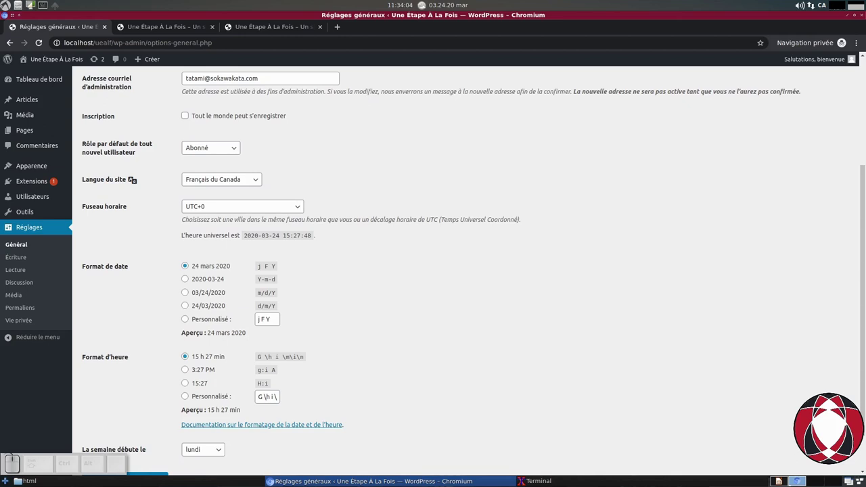
{"action": "left_click", "coordinate": [261, 208]}
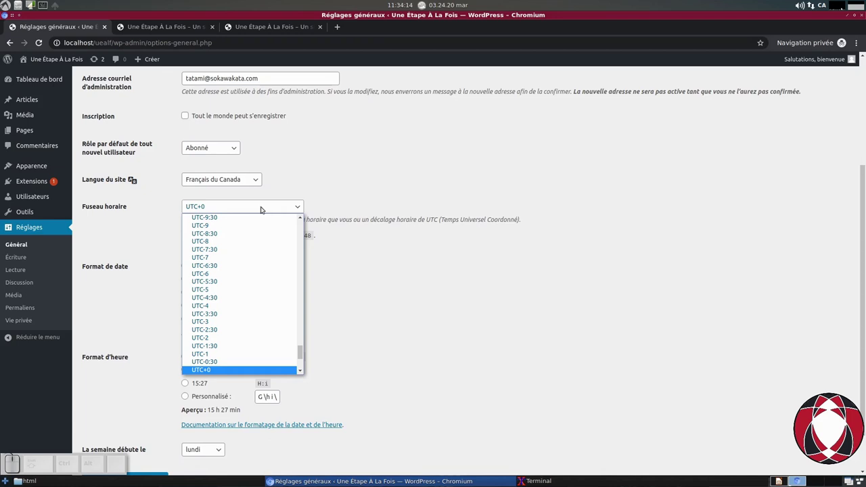
{"action": "left_click", "coordinate": [385, 187]}
{"action": "left_click", "coordinate": [247, 210]}
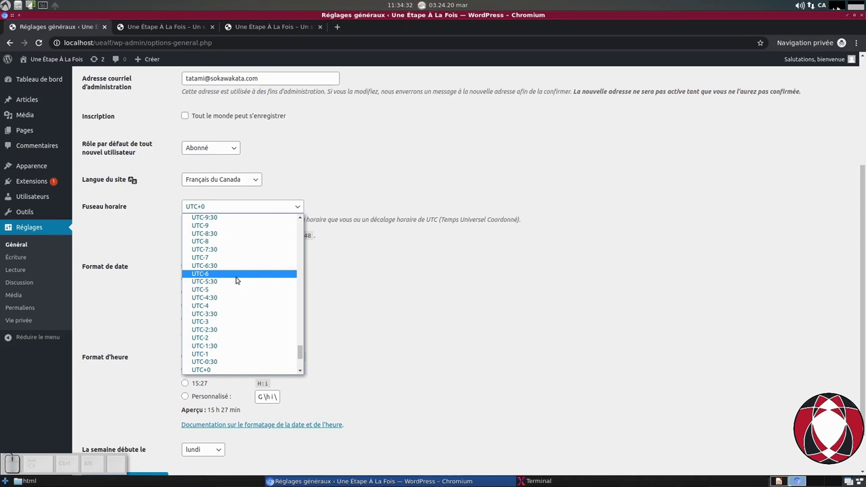
{"action": "left_click", "coordinate": [245, 206]}
{"action": "left_click", "coordinate": [240, 211]}
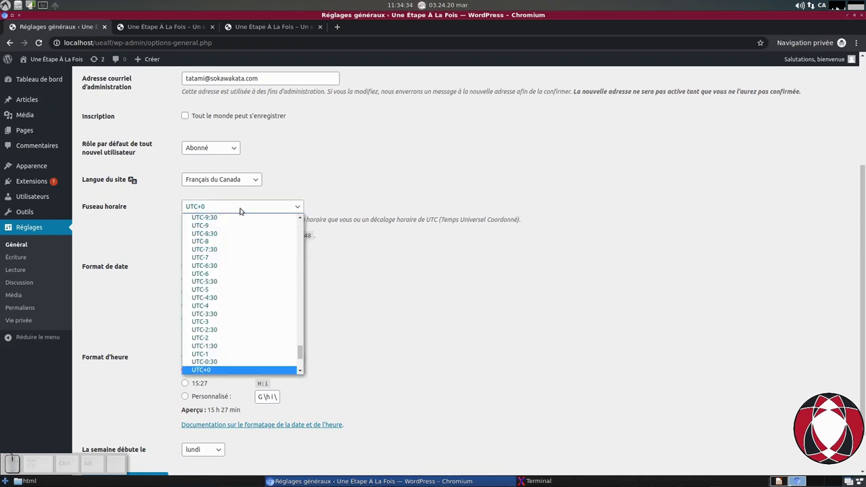
{"action": "type", "text": "toronto"}
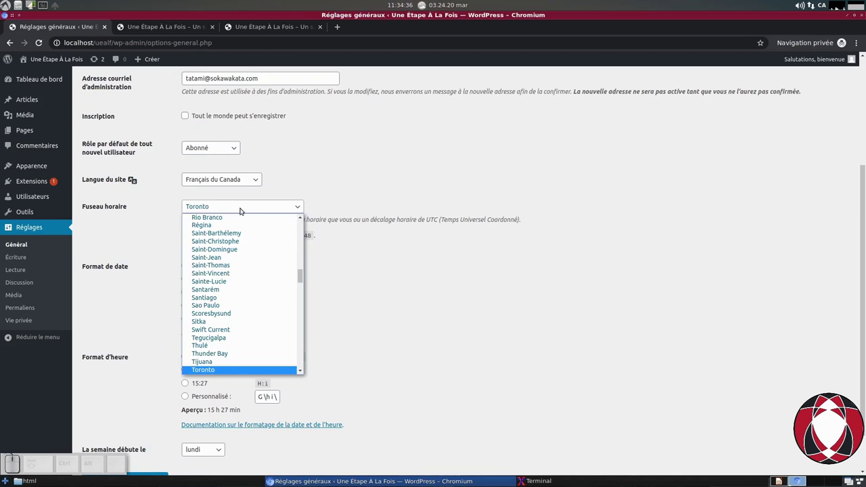
{"action": "key", "text": "Return"}
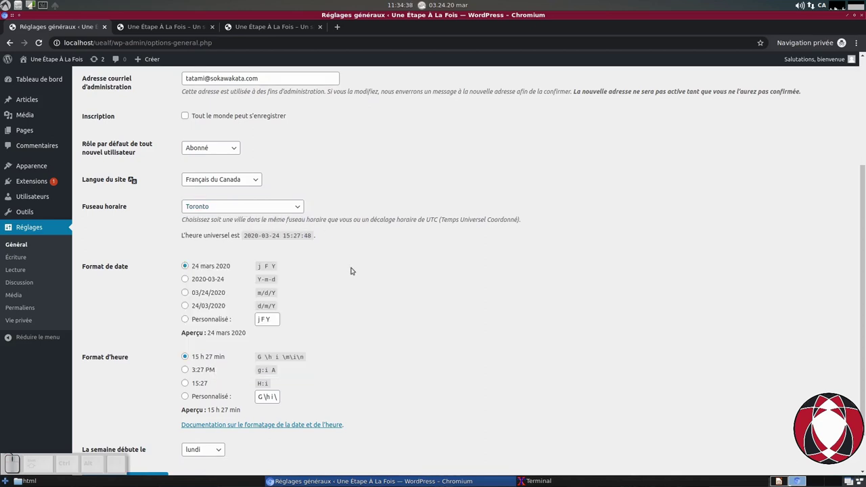
{"action": "scroll", "coordinate": [350, 271], "scroll_direction": "down", "scroll_amount": 2}
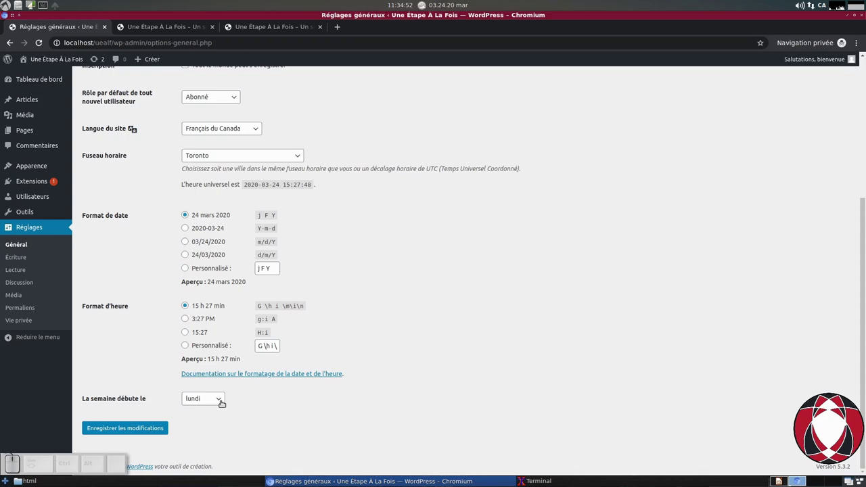
{"action": "left_click", "coordinate": [153, 431]}
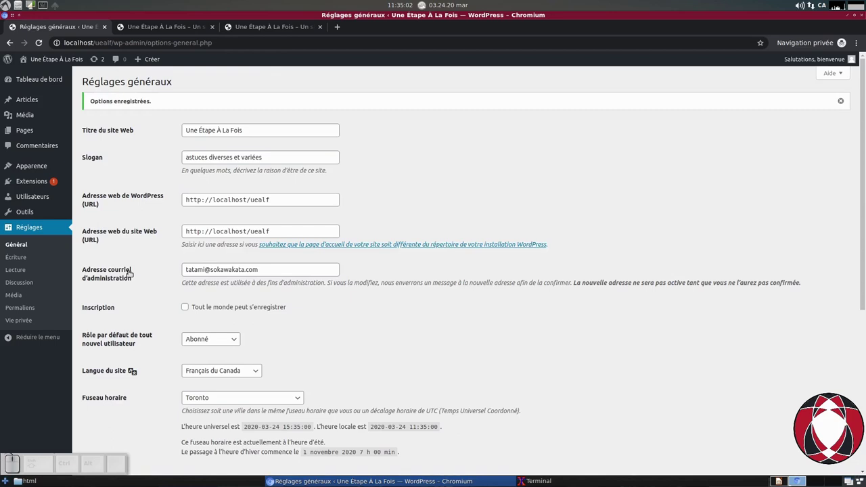
Step: Open the writing options and examine the post-by-email section and the choices for the default article category
{"action": "left_click", "coordinate": [21, 257]}
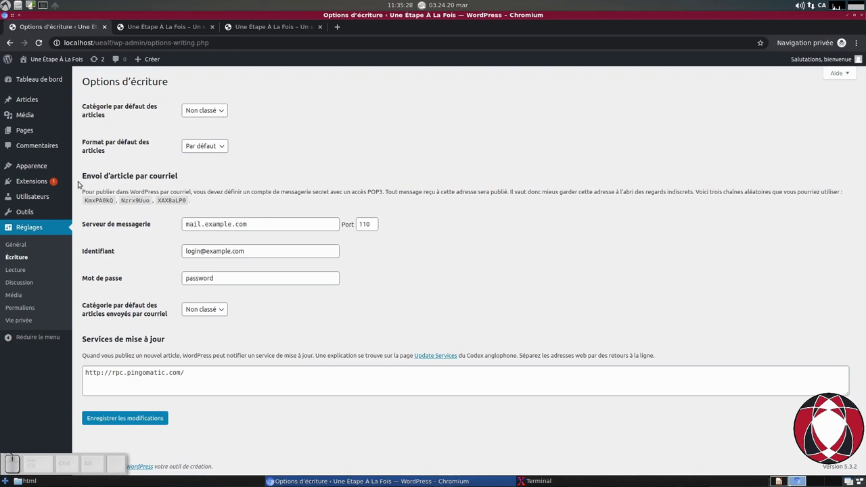
{"action": "left_click_drag", "start_coordinate": [80, 176], "coordinate": [181, 177]}
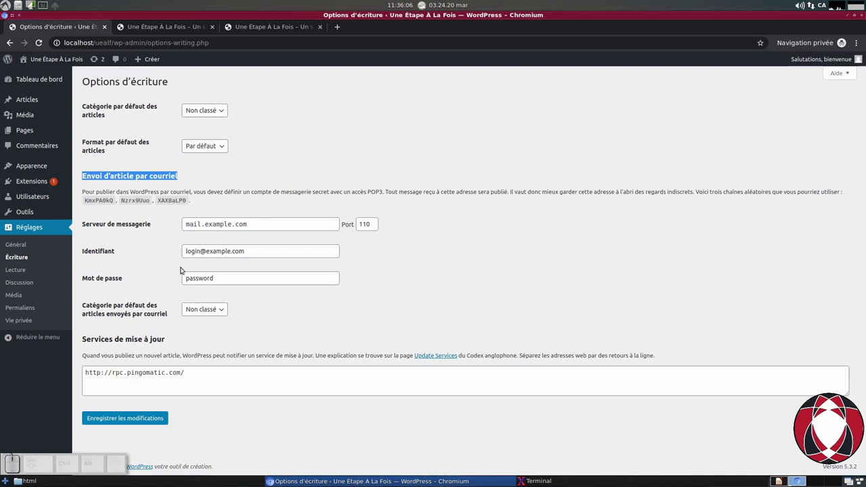
{"action": "left_click", "coordinate": [203, 149]}
{"action": "left_click", "coordinate": [228, 148]}
{"action": "left_click", "coordinate": [208, 112]}
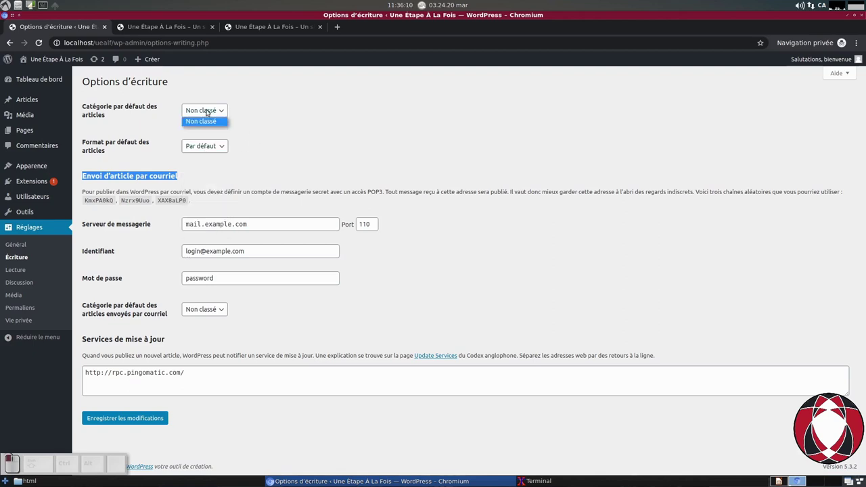
{"action": "left_click", "coordinate": [258, 110]}
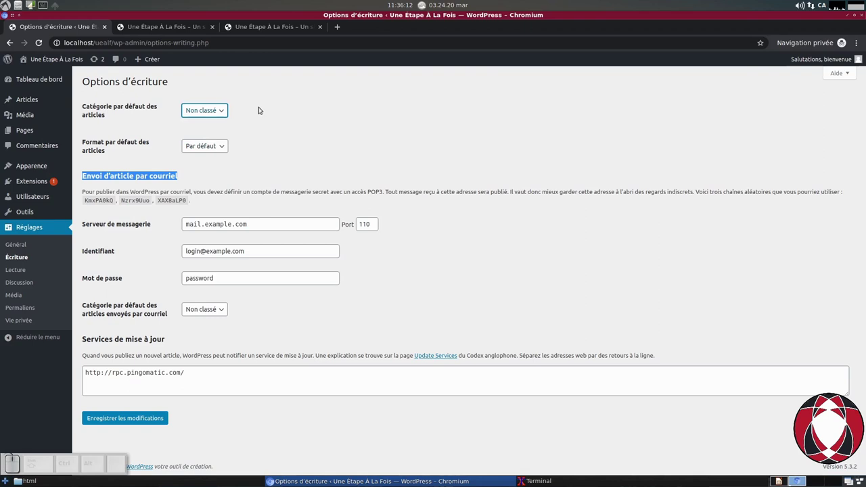
{"action": "left_click", "coordinate": [220, 111]}
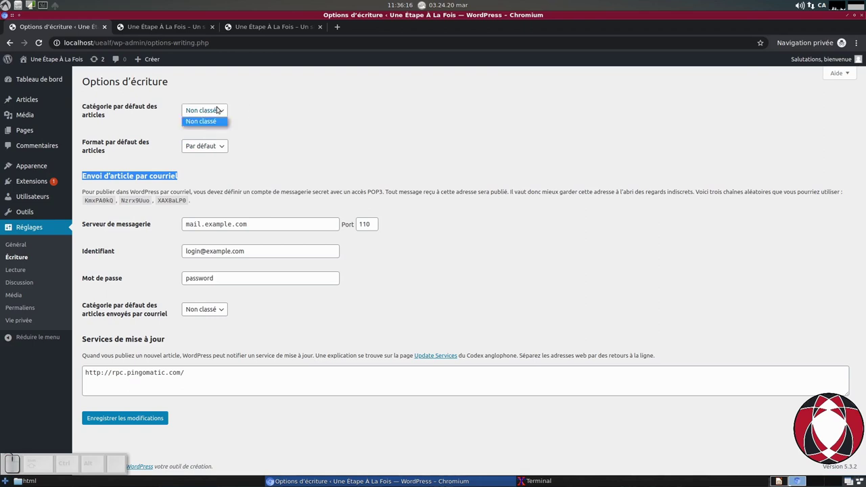
{"action": "left_click", "coordinate": [265, 107]}
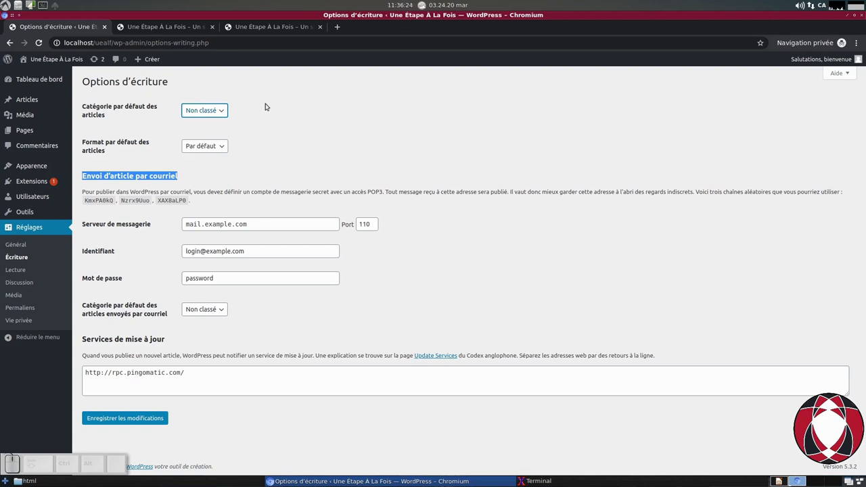
Step: Look at the choices for the default article format and for the default category of articles sent by e-mail
{"action": "left_click", "coordinate": [215, 147]}
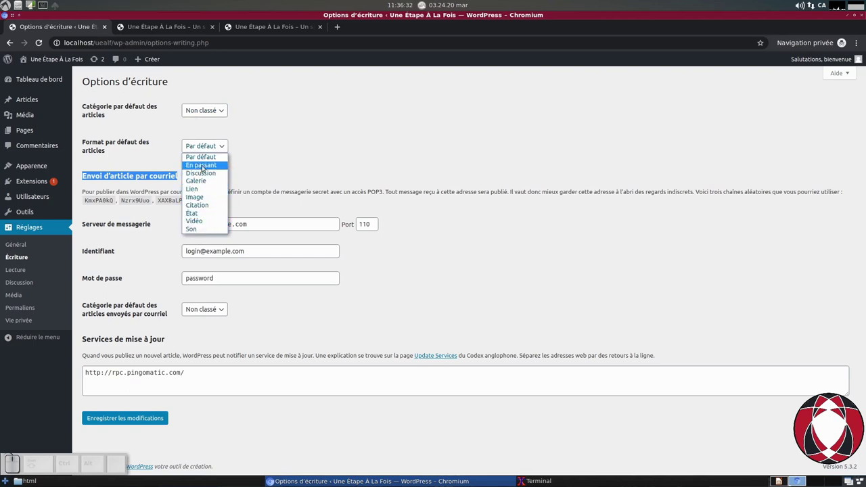
{"action": "left_click", "coordinate": [288, 141]}
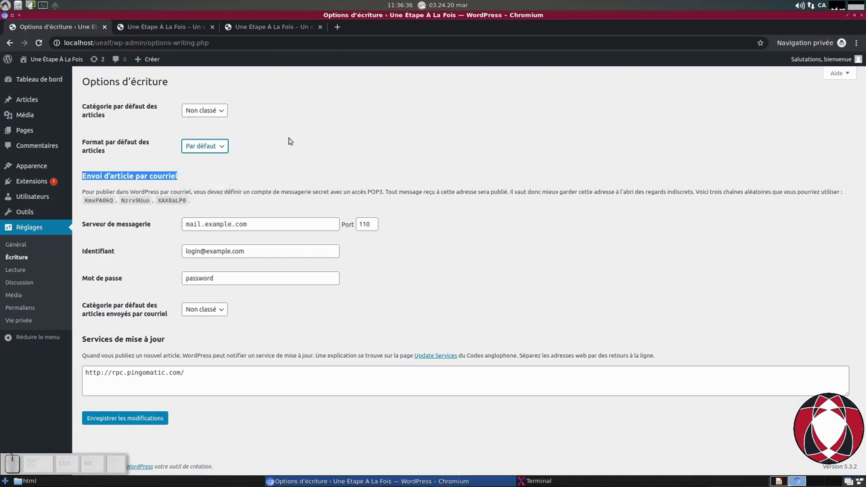
{"action": "left_click", "coordinate": [212, 312]}
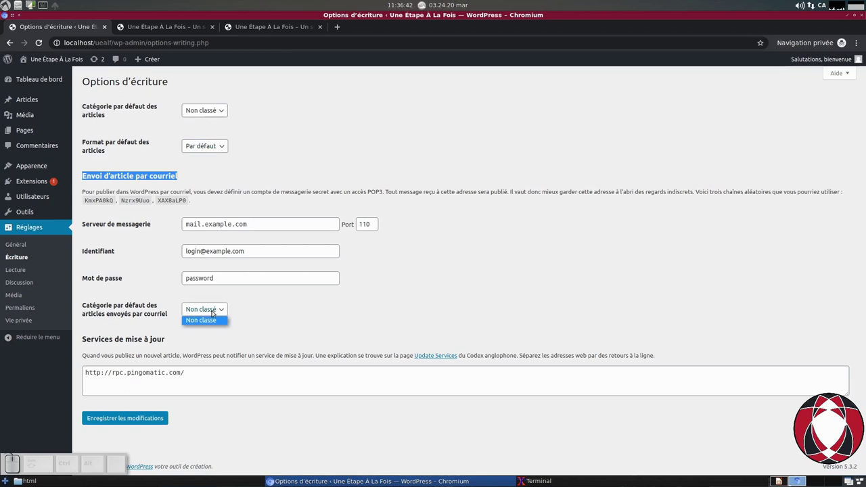
{"action": "left_click", "coordinate": [282, 310]}
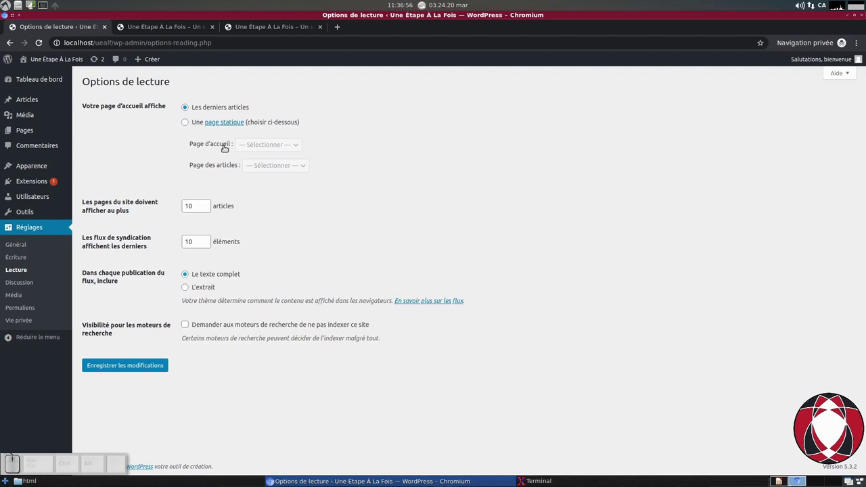
Step: Check the site's front page against the homepage display setting in the reading options
{"action": "left_click", "coordinate": [252, 27]}
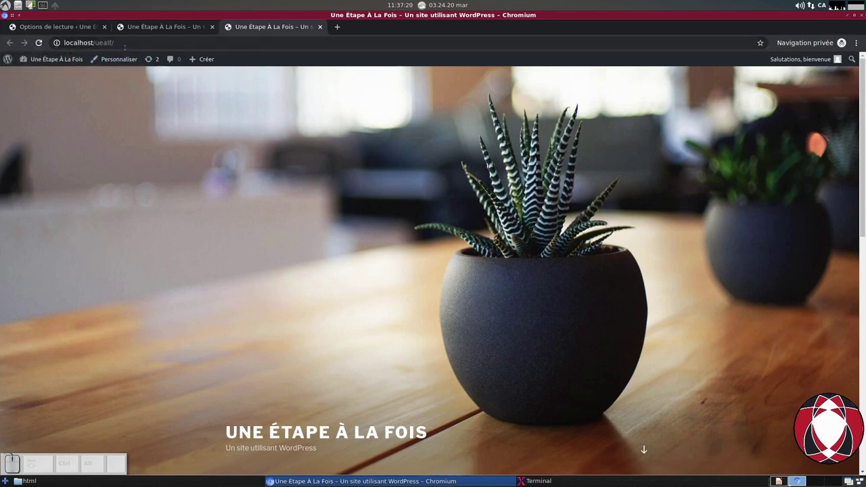
{"action": "left_click", "coordinate": [50, 27]}
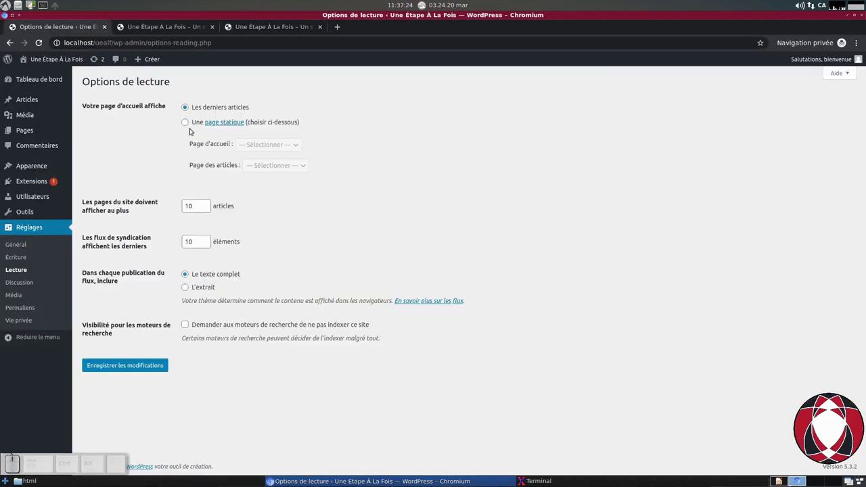
Step: Open the discussion options and look through the comment, notification, moderation and blacklist settings
{"action": "mouse_move", "coordinate": [40, 190]}
{"action": "left_click", "coordinate": [22, 286]}
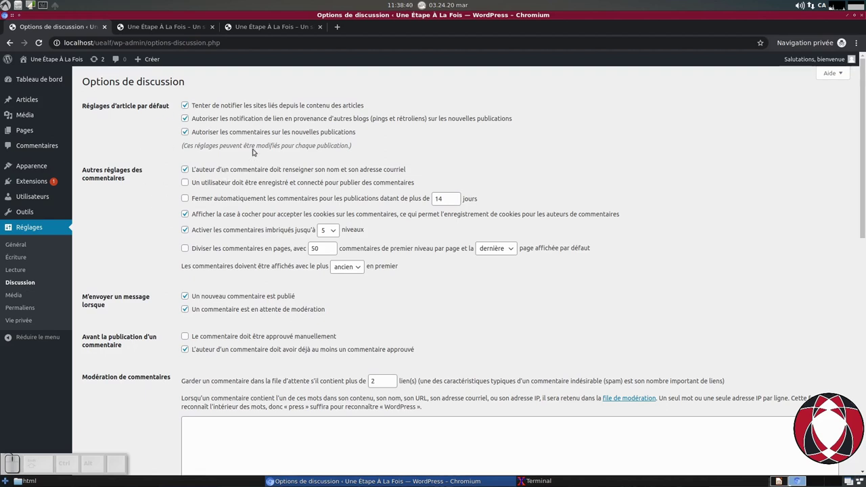
{"action": "scroll", "coordinate": [233, 263], "scroll_direction": "down", "scroll_amount": 6}
{"action": "scroll", "coordinate": [233, 263], "scroll_direction": "down", "scroll_amount": 9}
{"action": "scroll", "coordinate": [233, 264], "scroll_direction": "up", "scroll_amount": 10}
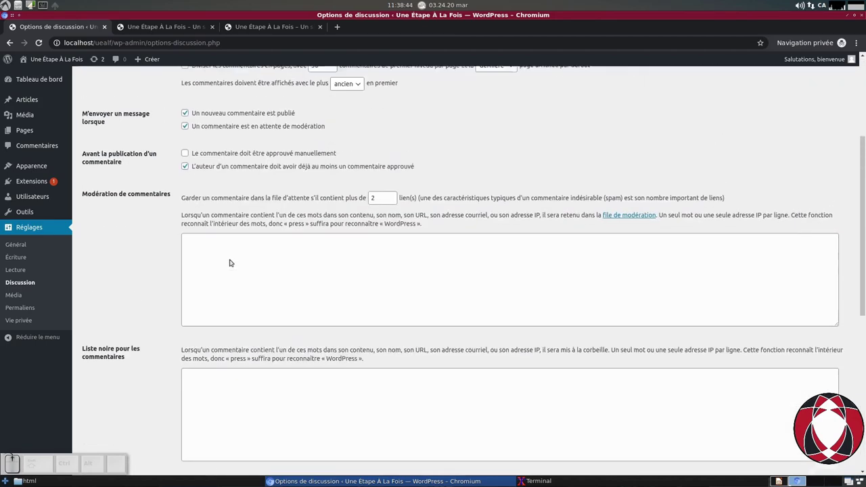
{"action": "scroll", "coordinate": [229, 263], "scroll_direction": "up", "scroll_amount": 5}
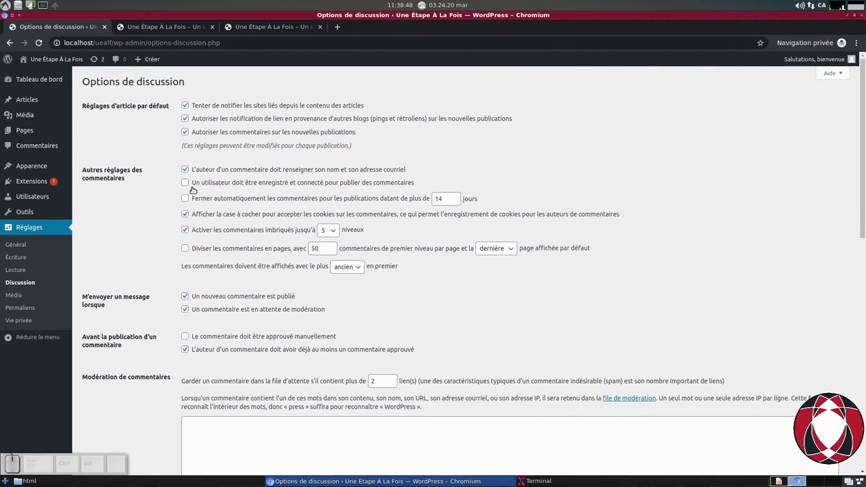
Step: Require users to be registered and logged in to post comments
{"action": "left_click_drag", "start_coordinate": [414, 183], "coordinate": [198, 186]}
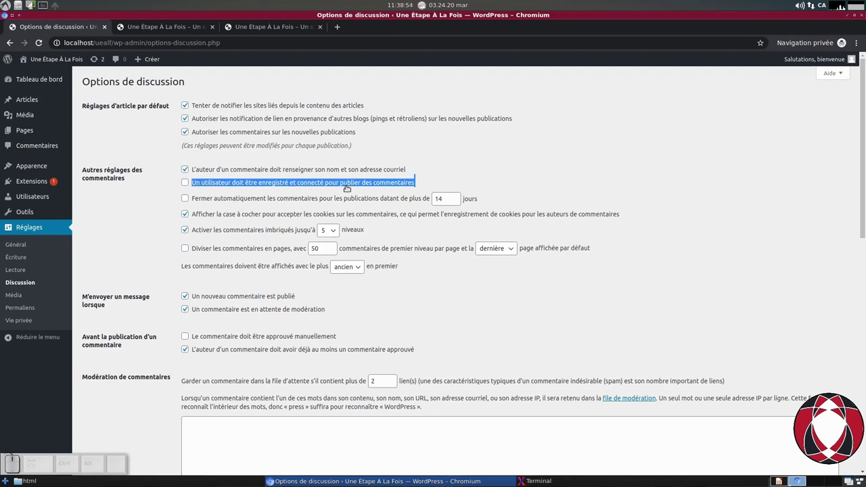
{"action": "left_click", "coordinate": [431, 181]}
{"action": "left_click", "coordinate": [184, 183]}
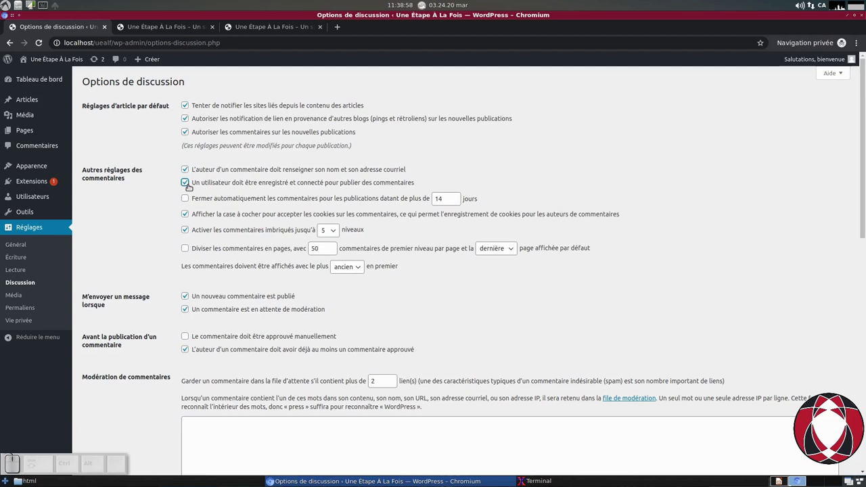